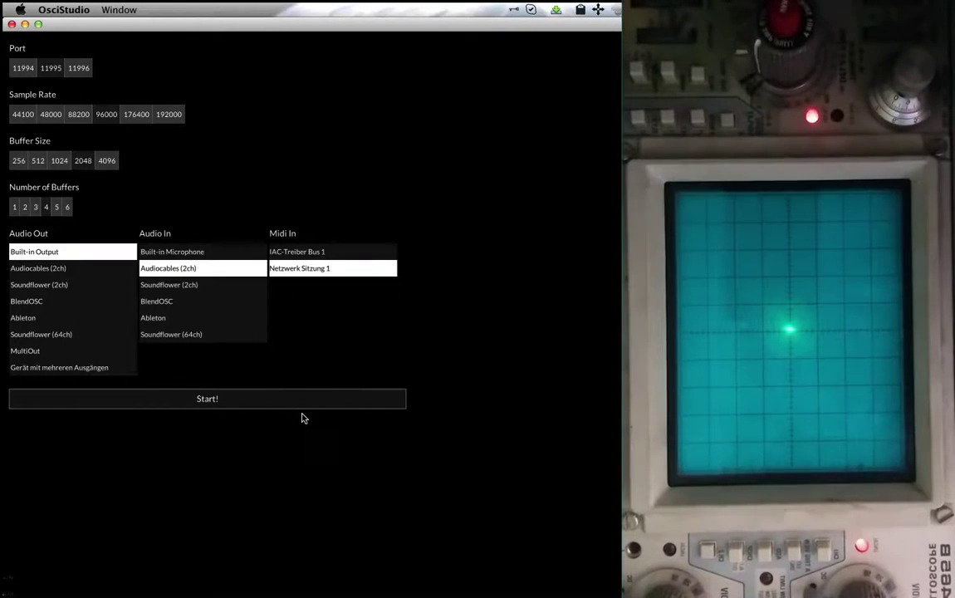
- Start the audio engine, allow incoming network connections, and connect the Blender scene to OsciStudio
{"action": "left_click", "coordinate": [360, 402]}
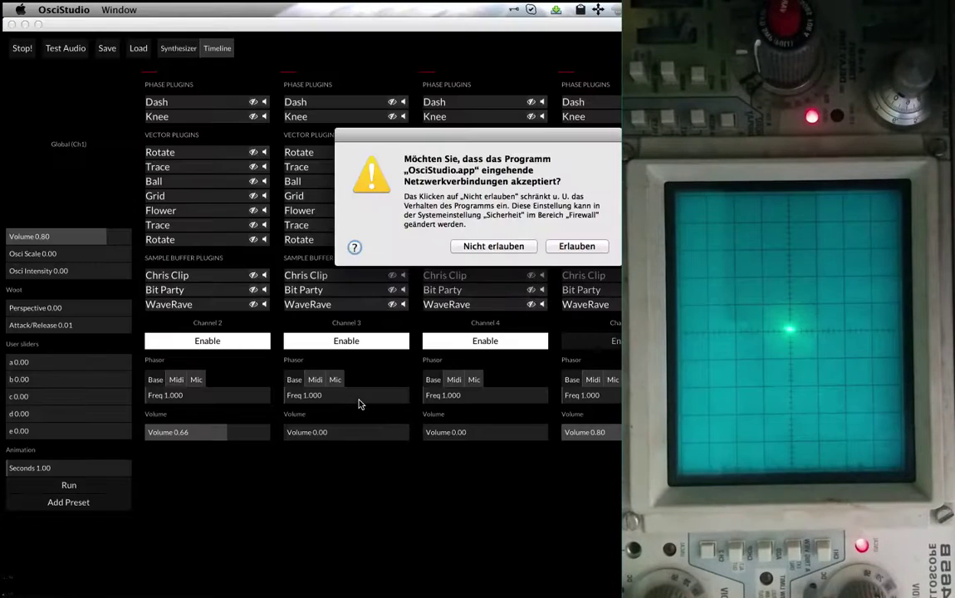
{"action": "left_click", "coordinate": [573, 249]}
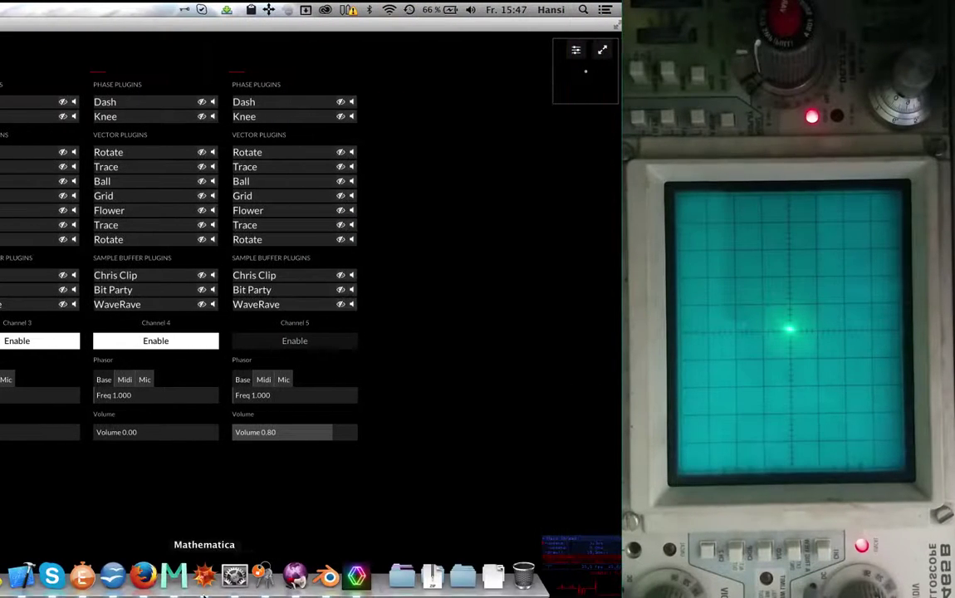
{"action": "left_click", "coordinate": [328, 575]}
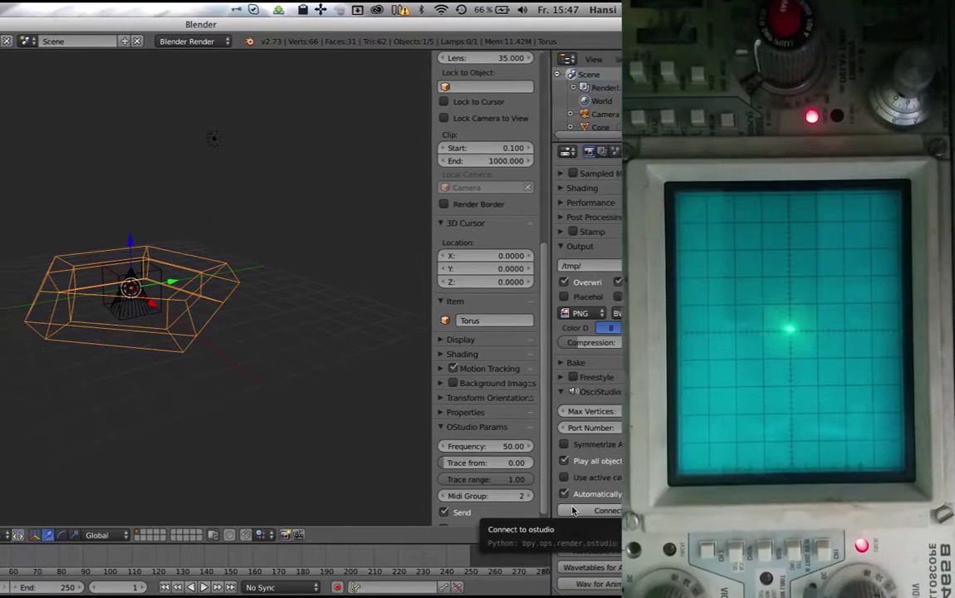
{"action": "left_click", "coordinate": [521, 510]}
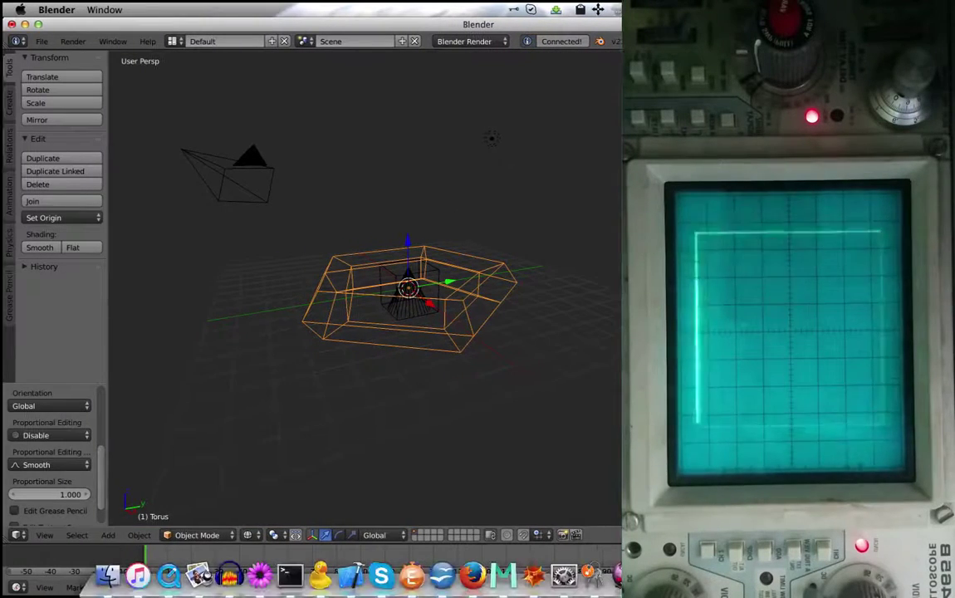
- Disable Channels 3 and 4 and set Channel 2 to frequency 50 and volume 0.34
{"action": "left_click", "coordinate": [534, 573]}
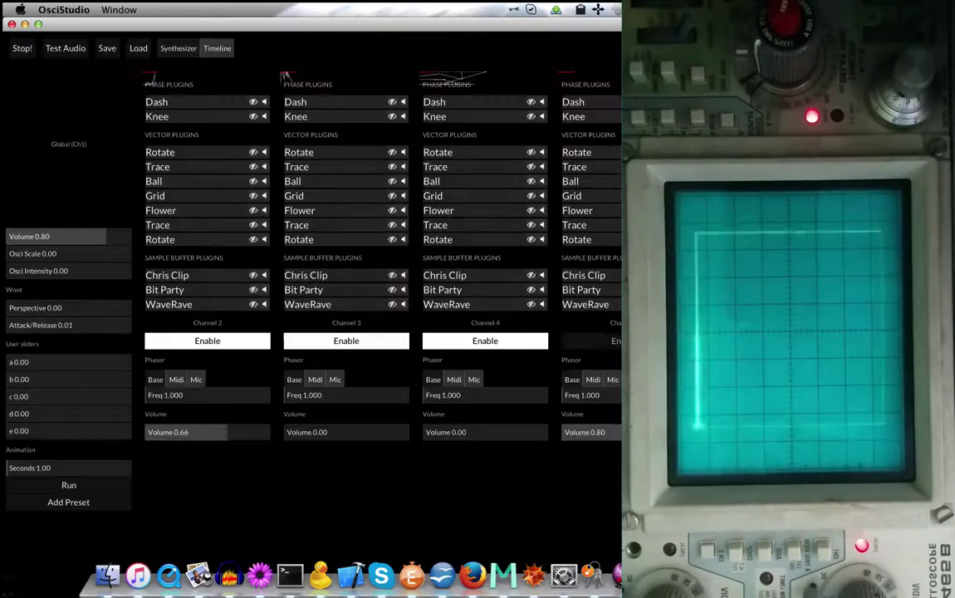
{"action": "left_click", "coordinate": [370, 344]}
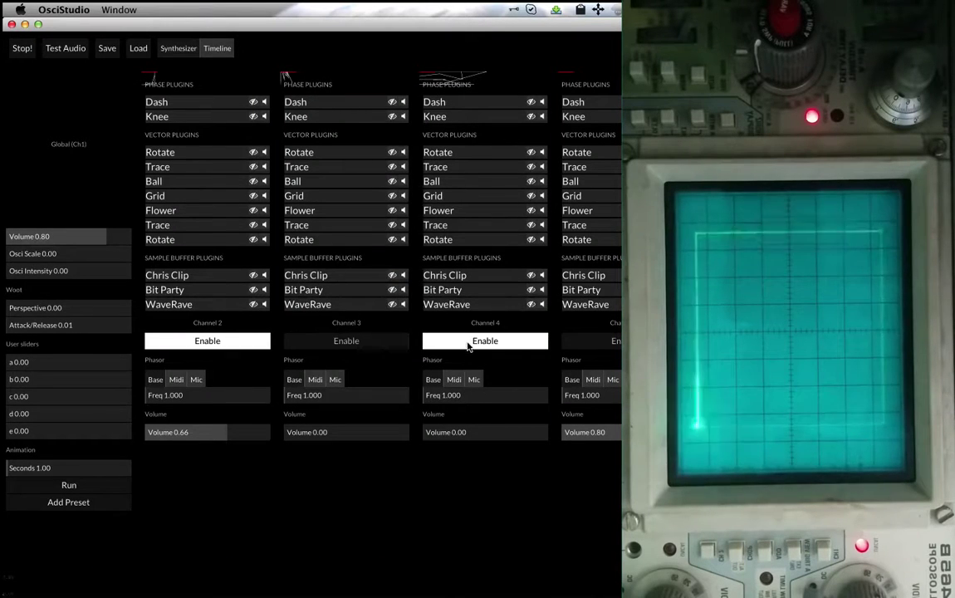
{"action": "left_click", "coordinate": [470, 343]}
{"action": "left_click_drag", "start_coordinate": [160, 398], "coordinate": [207, 402]}
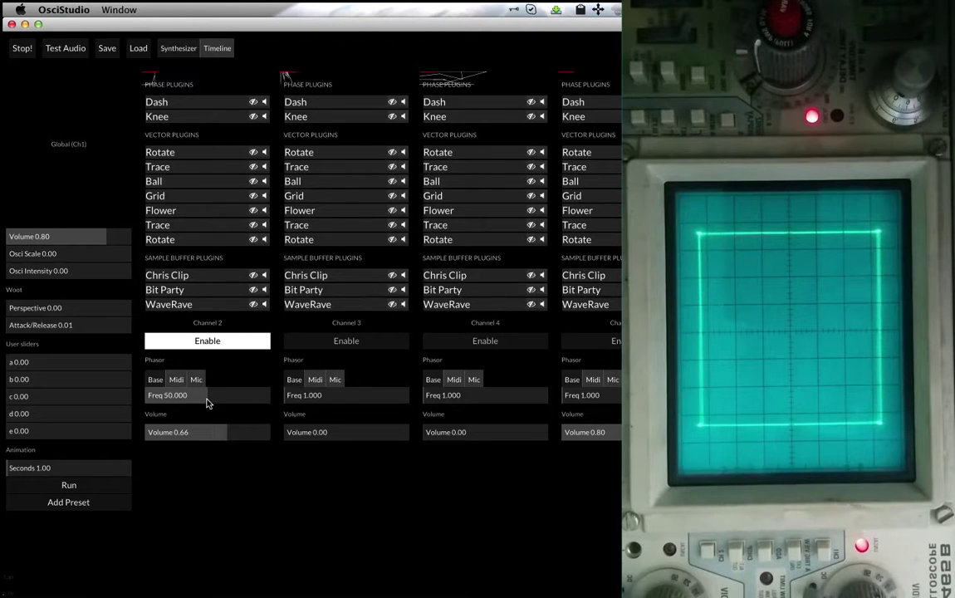
{"action": "left_click_drag", "start_coordinate": [219, 435], "coordinate": [192, 431]}
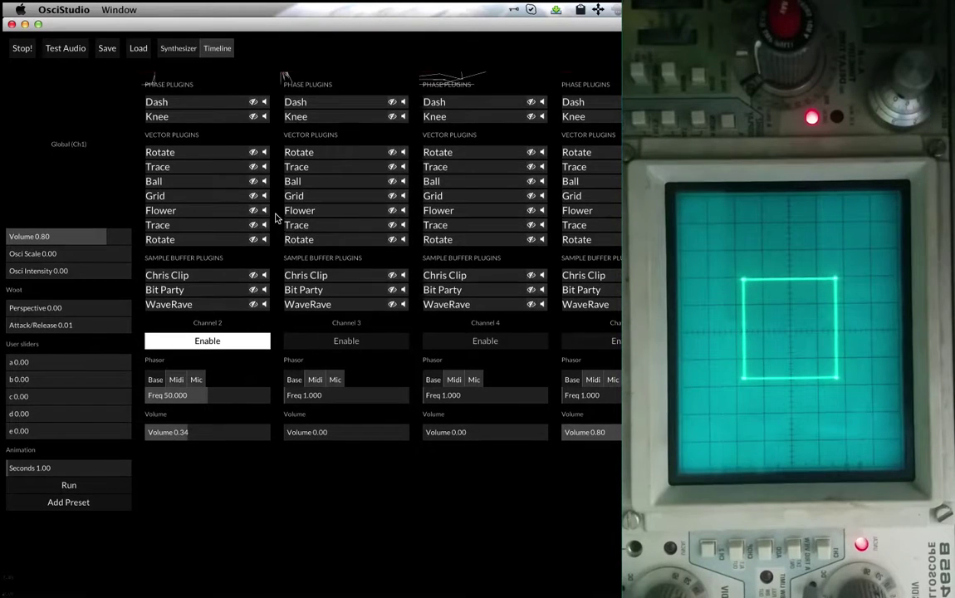
{"action": "left_click", "coordinate": [253, 153]}
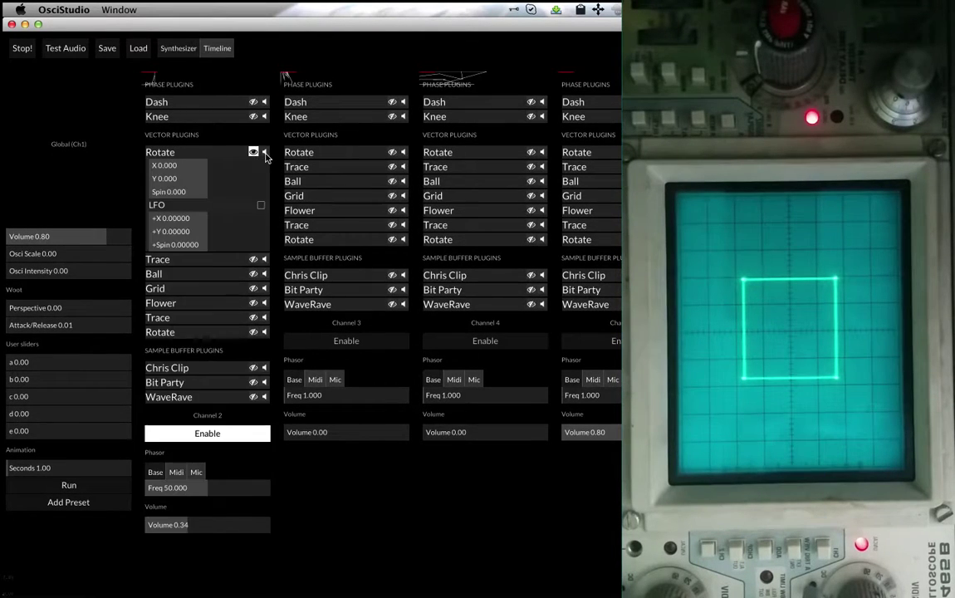
- Try Channel 2's Rotate X slider, reset it to zero, then try the LFO +X slider
{"action": "mouse_move", "coordinate": [206, 170]}
{"action": "left_mouse_down"}
{"action": "mouse_move", "coordinate": [214, 165]}
{"action": "mouse_move", "coordinate": [191, 172]}
{"action": "mouse_move", "coordinate": [212, 172]}
{"action": "left_mouse_up"}
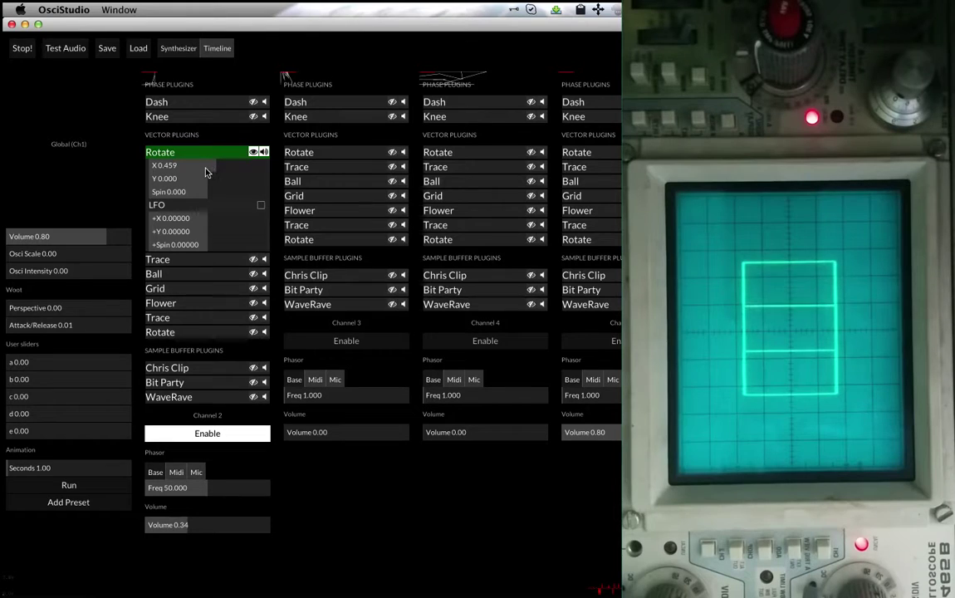
{"action": "double_click", "coordinate": [206, 172]}
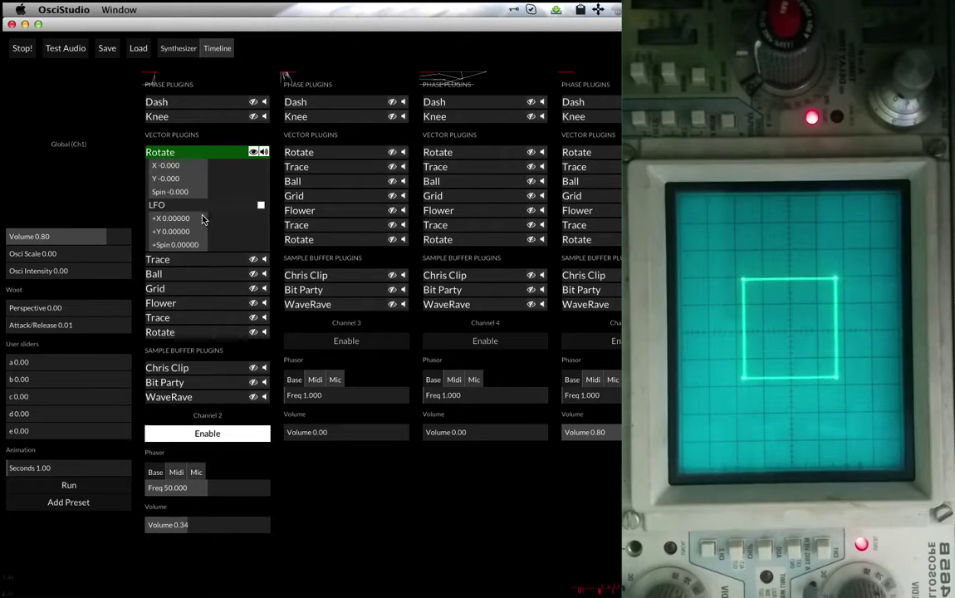
{"action": "left_click_drag", "start_coordinate": [201, 218], "coordinate": [205, 209]}
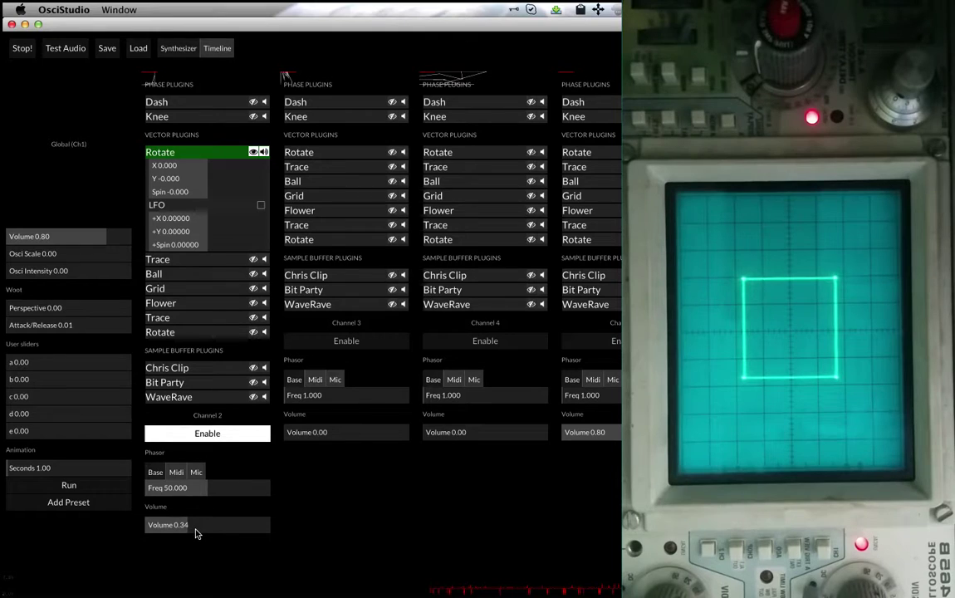
{"action": "left_click", "coordinate": [218, 49]}
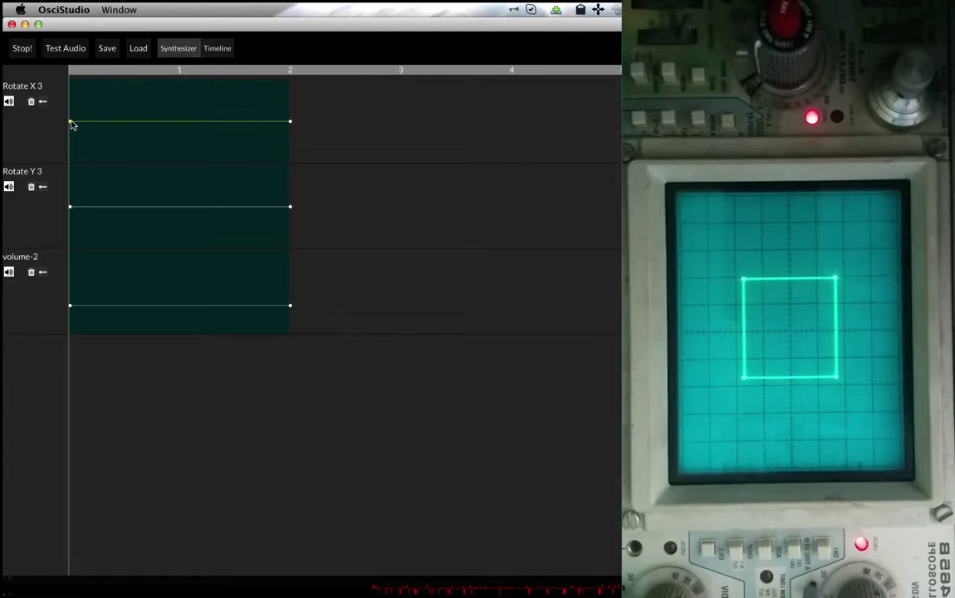
- Add keyframe points on Rotate X 3 and Rotate Y 3, raising the first Rotate Y 3 point
{"action": "left_click", "coordinate": [118, 123]}
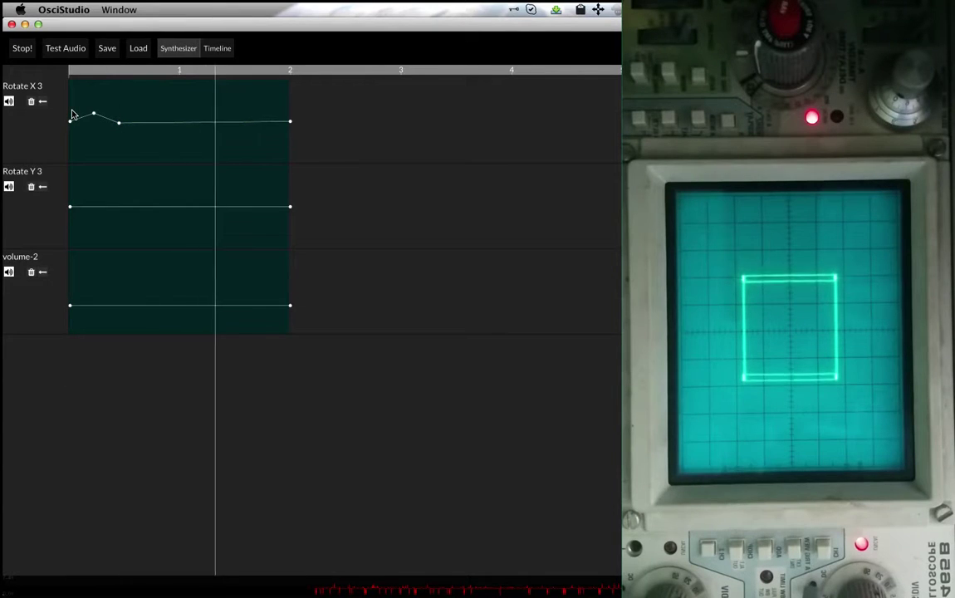
{"action": "left_click", "coordinate": [93, 213]}
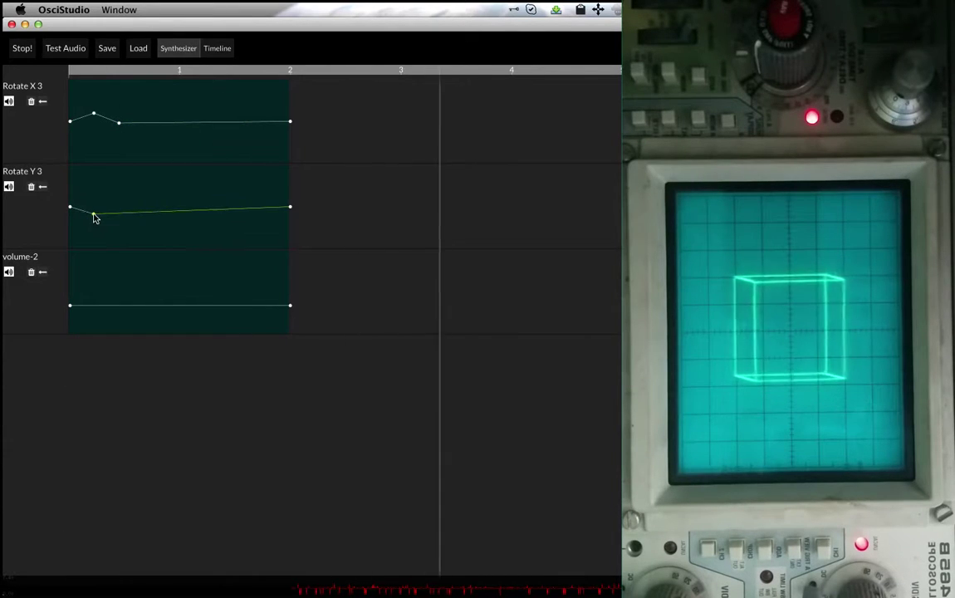
{"action": "left_click", "coordinate": [122, 207]}
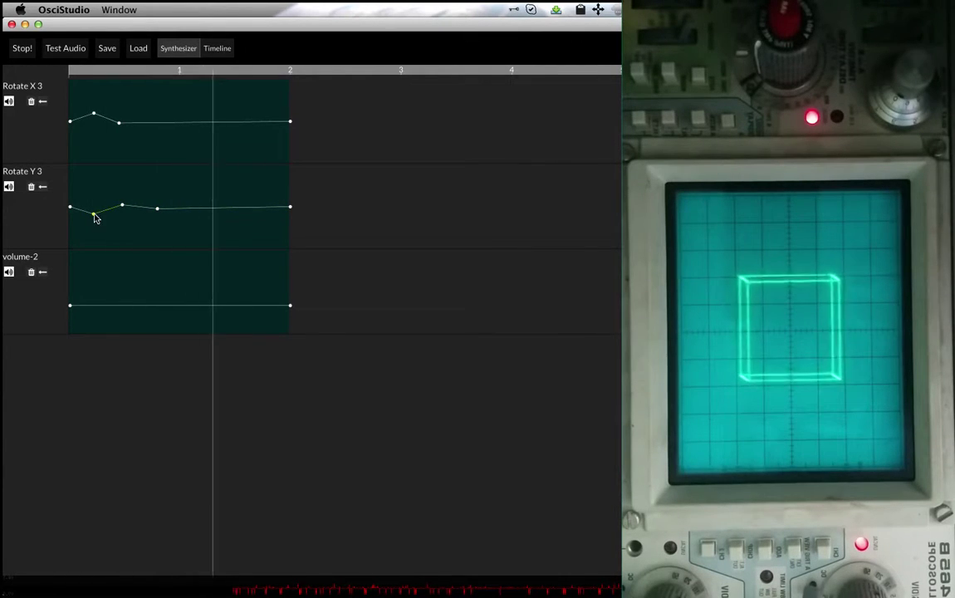
{"action": "left_click_drag", "start_coordinate": [72, 212], "coordinate": [70, 164]}
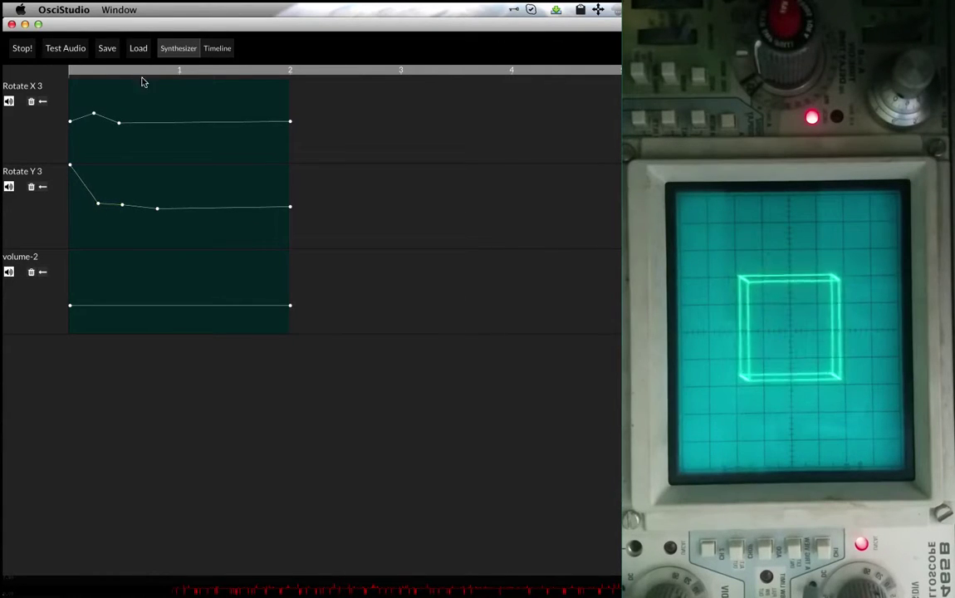
{"action": "left_click", "coordinate": [172, 47]}
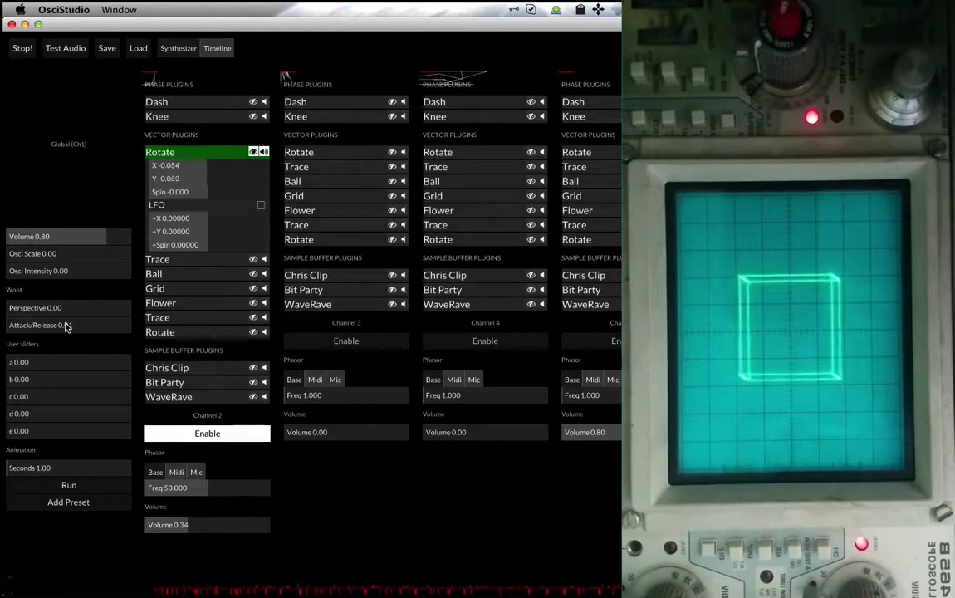
- Raise the Rotate Y 3 end point and lower its middle point slightly
{"action": "left_click", "coordinate": [214, 48]}
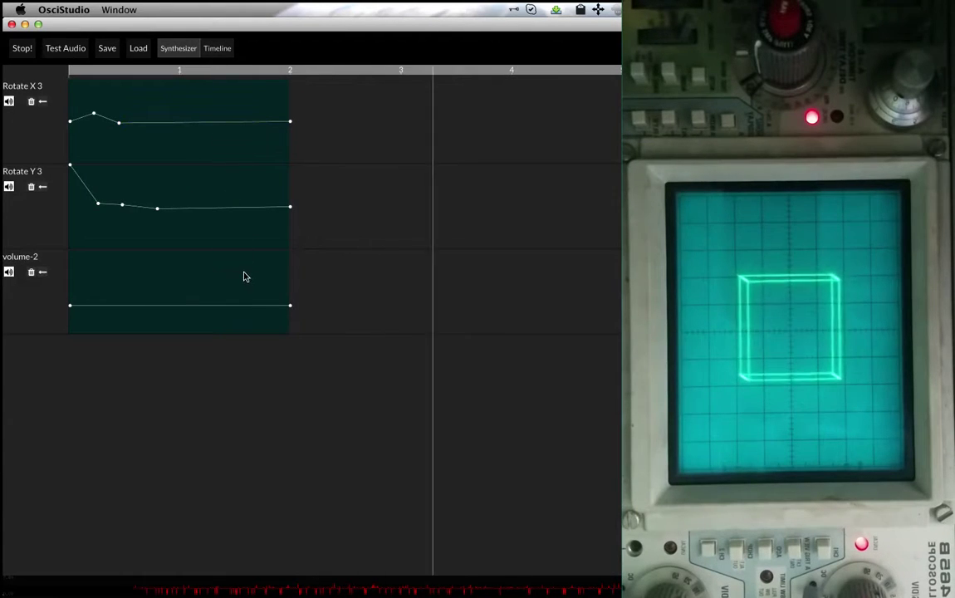
{"action": "left_click_drag", "start_coordinate": [289, 207], "coordinate": [303, 163]}
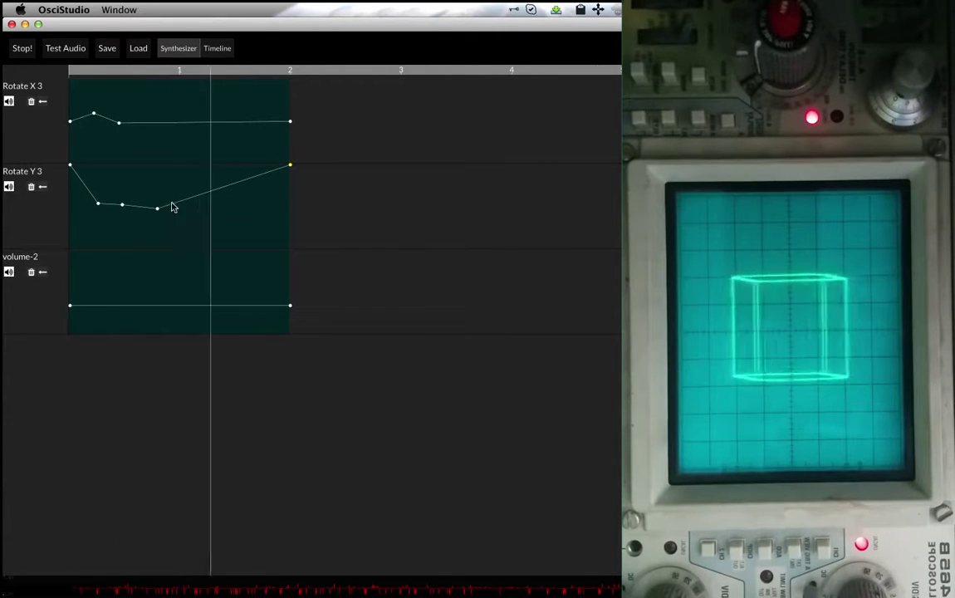
{"action": "left_click_drag", "start_coordinate": [123, 205], "coordinate": [122, 209]}
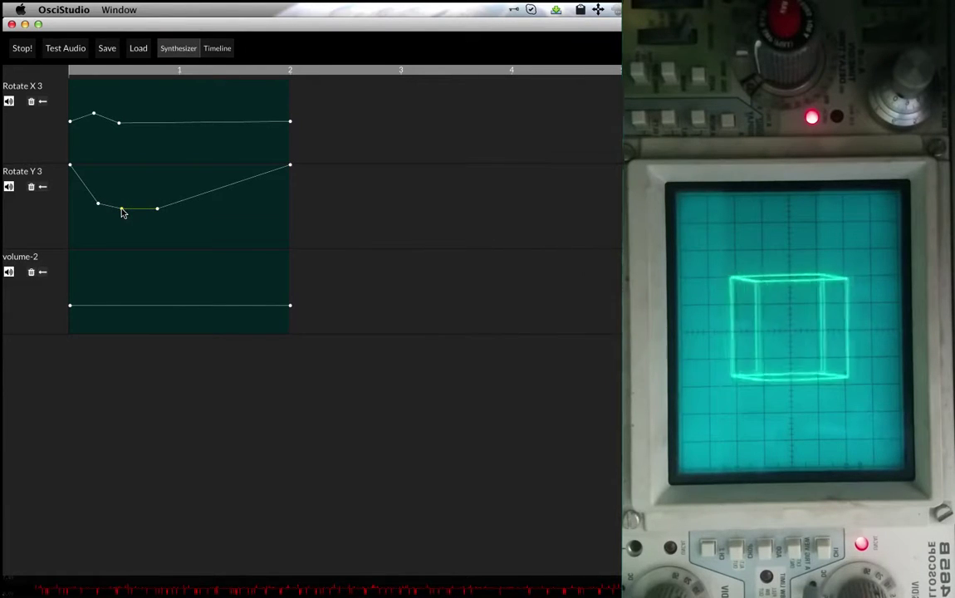
- Step the volume-2 envelope down to zero with new points and add a peak to Rotate X 3
{"action": "left_click", "coordinate": [110, 306]}
{"action": "left_click_drag", "start_coordinate": [123, 306], "coordinate": [117, 335]}
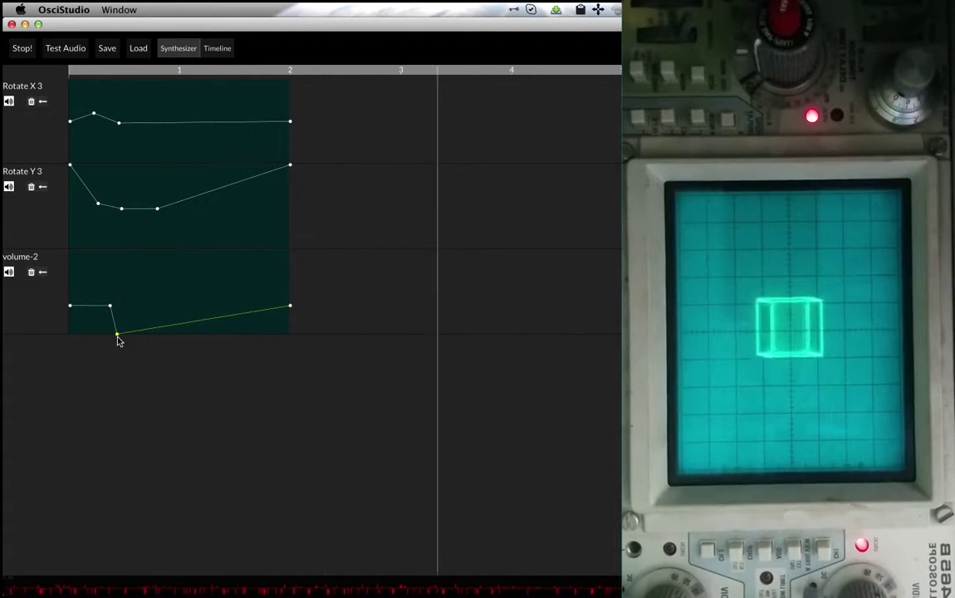
{"action": "left_click_drag", "start_coordinate": [289, 309], "coordinate": [289, 337]}
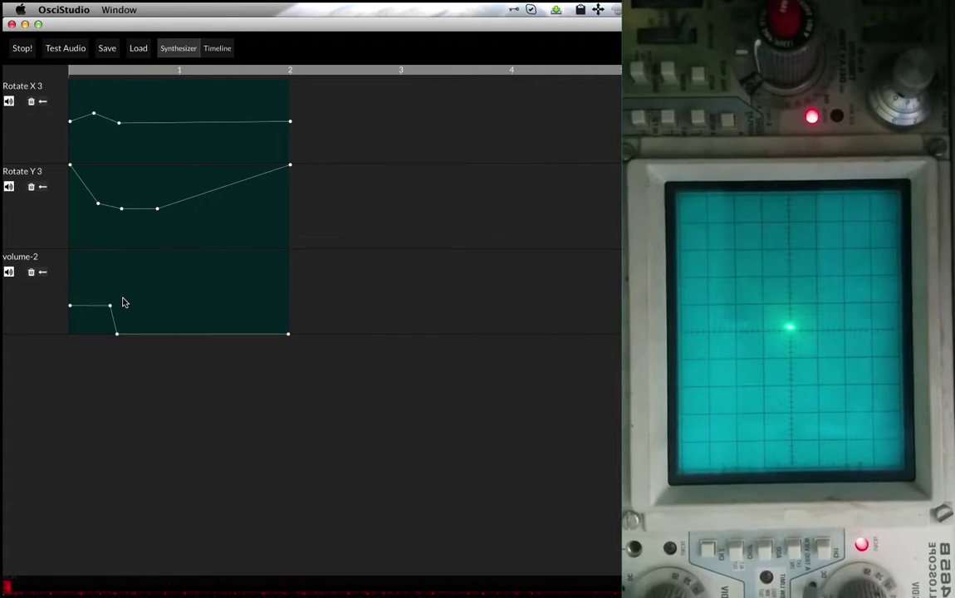
{"action": "left_click", "coordinate": [174, 332]}
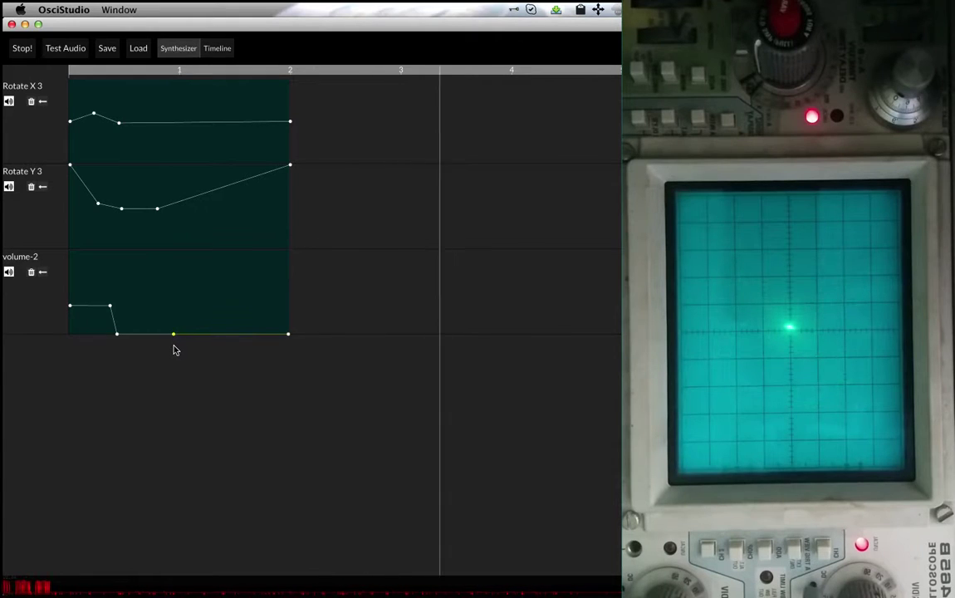
{"action": "left_click_drag", "start_coordinate": [173, 350], "coordinate": [168, 348]}
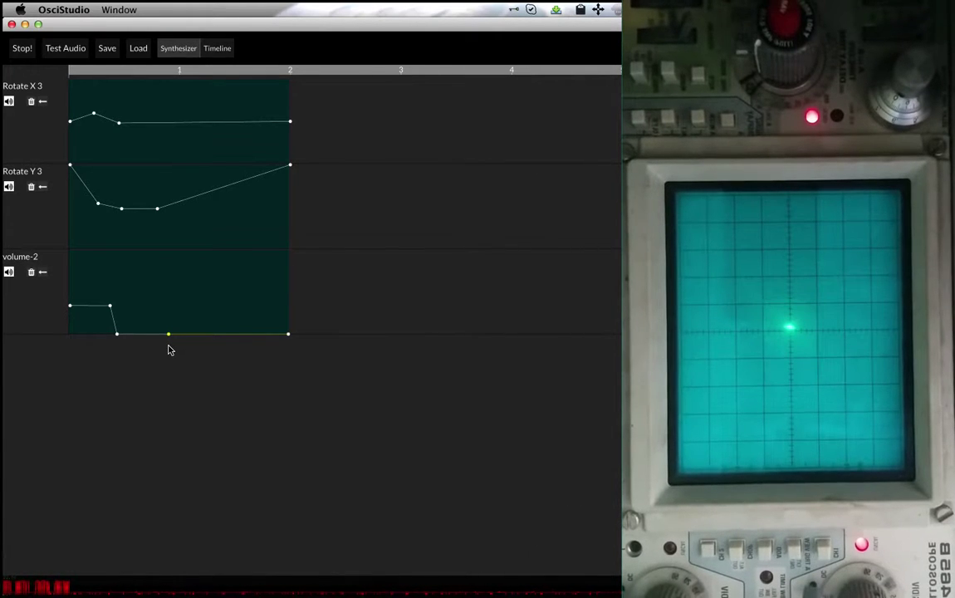
{"action": "left_click", "coordinate": [140, 333]}
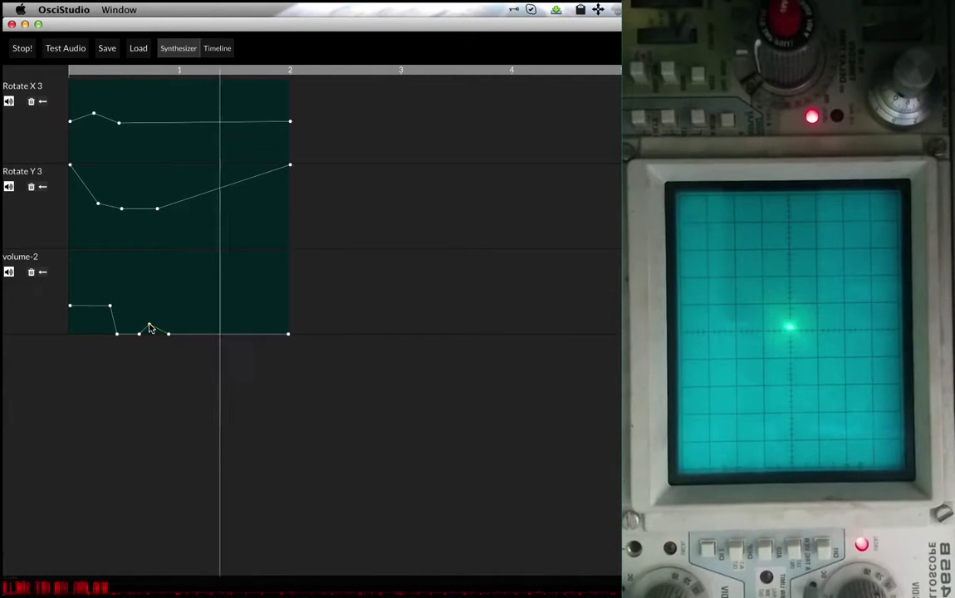
{"action": "left_click", "coordinate": [133, 327]}
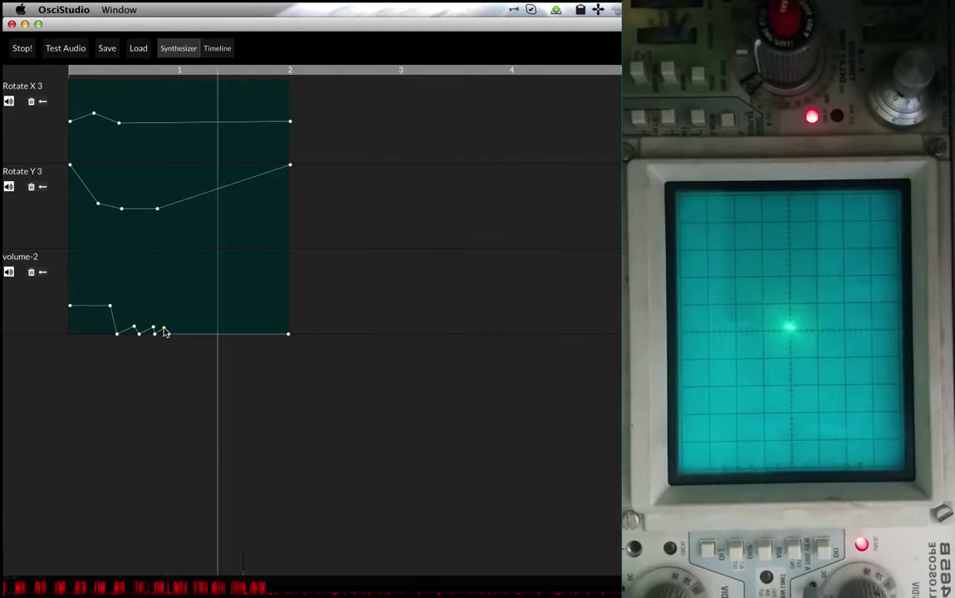
{"action": "mouse_move", "coordinate": [190, 122]}
{"action": "left_mouse_down"}
{"action": "mouse_move", "coordinate": [196, 106]}
{"action": "mouse_move", "coordinate": [186, 98]}
{"action": "mouse_move", "coordinate": [192, 117]}
{"action": "left_mouse_up"}
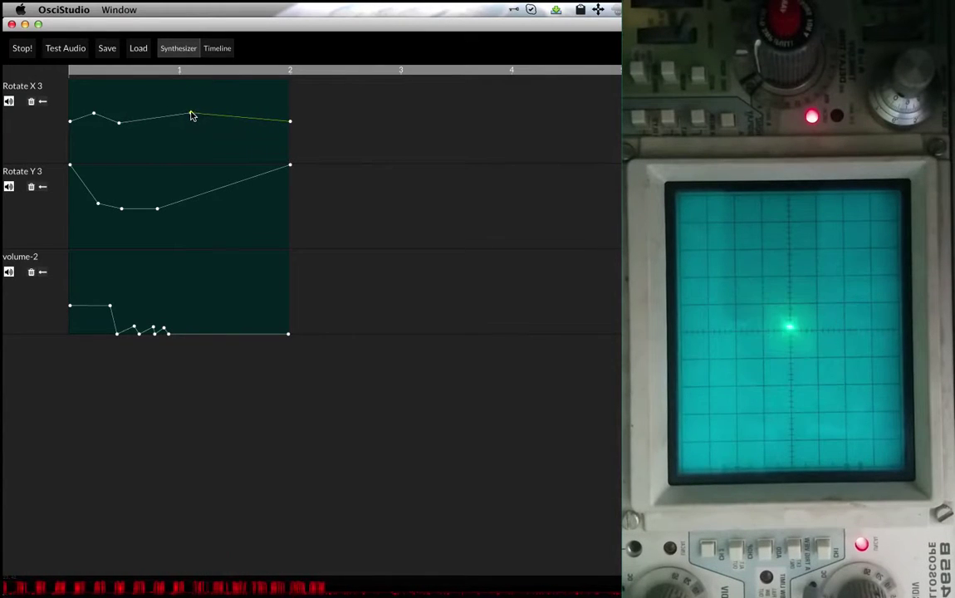
{"action": "left_click", "coordinate": [184, 53]}
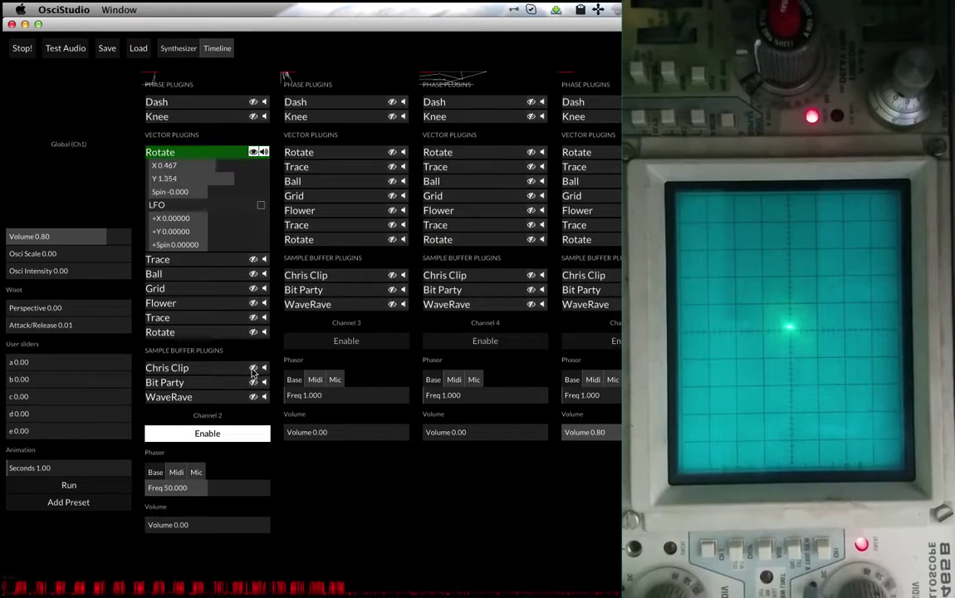
- Turn off Channel 2 and run Channel 3 at frequency 50 and volume 0.22
{"action": "left_click", "coordinate": [243, 438]}
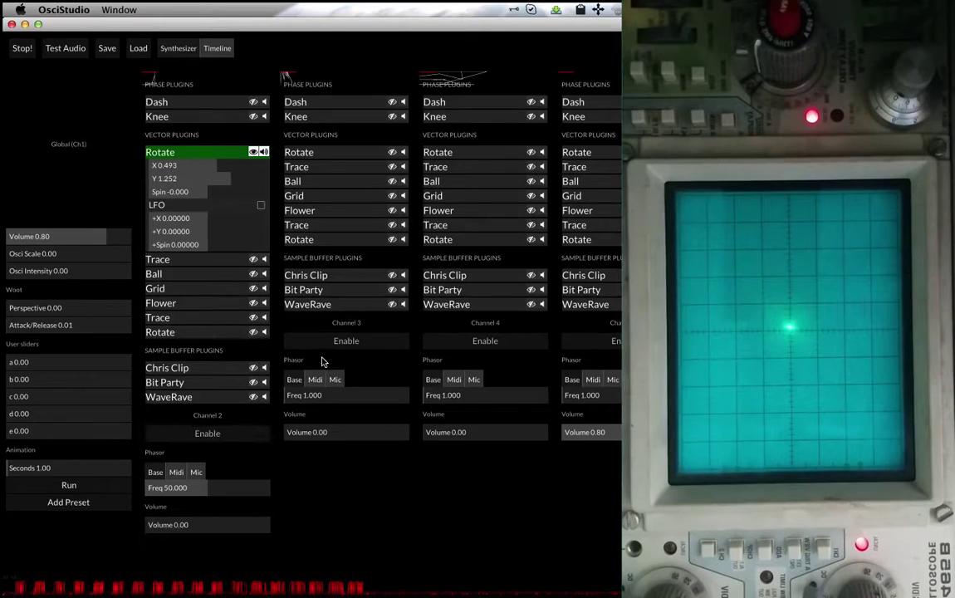
{"action": "left_click", "coordinate": [321, 347]}
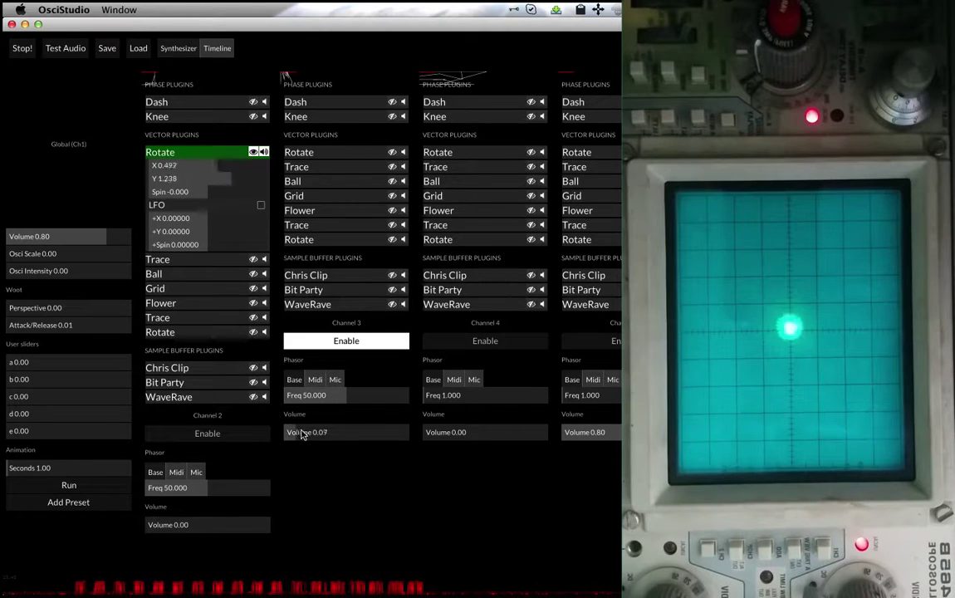
{"action": "mouse_move", "coordinate": [312, 434]}
{"action": "left_mouse_down"}
{"action": "mouse_move", "coordinate": [353, 431]}
{"action": "mouse_move", "coordinate": [323, 432]}
{"action": "left_mouse_up"}
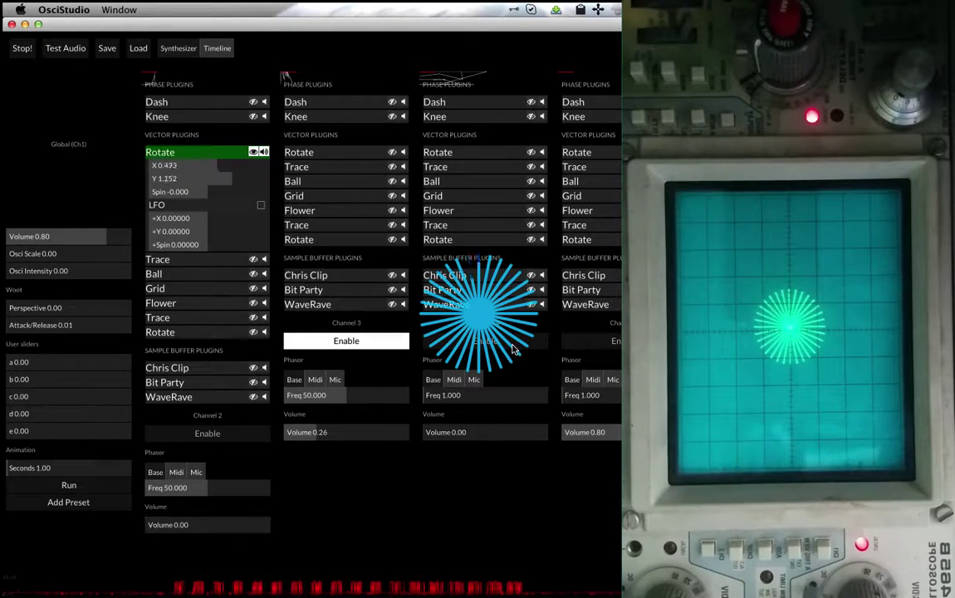
{"action": "left_click_drag", "start_coordinate": [386, 399], "coordinate": [352, 412]}
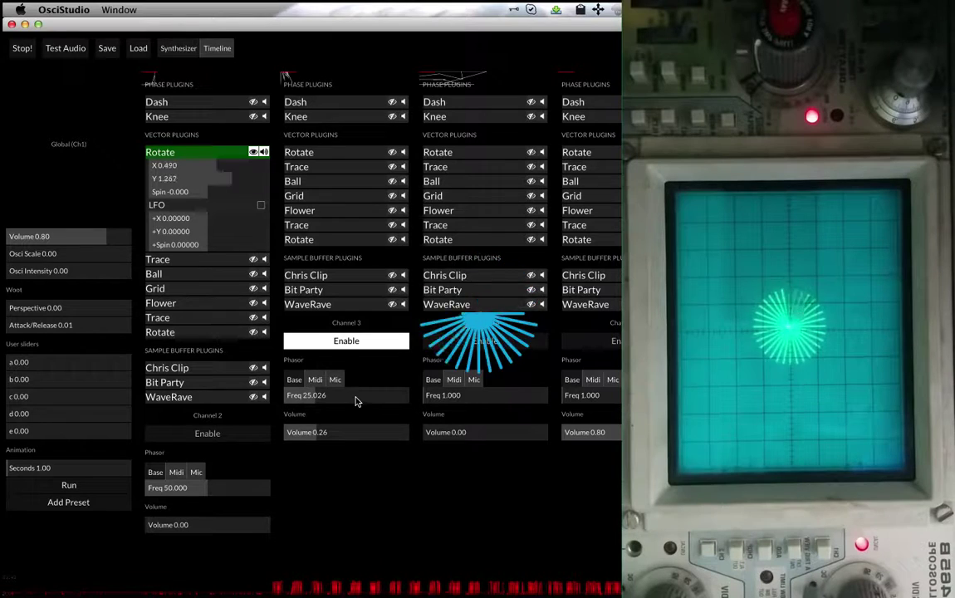
{"action": "left_click", "coordinate": [349, 403]}
{"action": "left_click", "coordinate": [312, 432]}
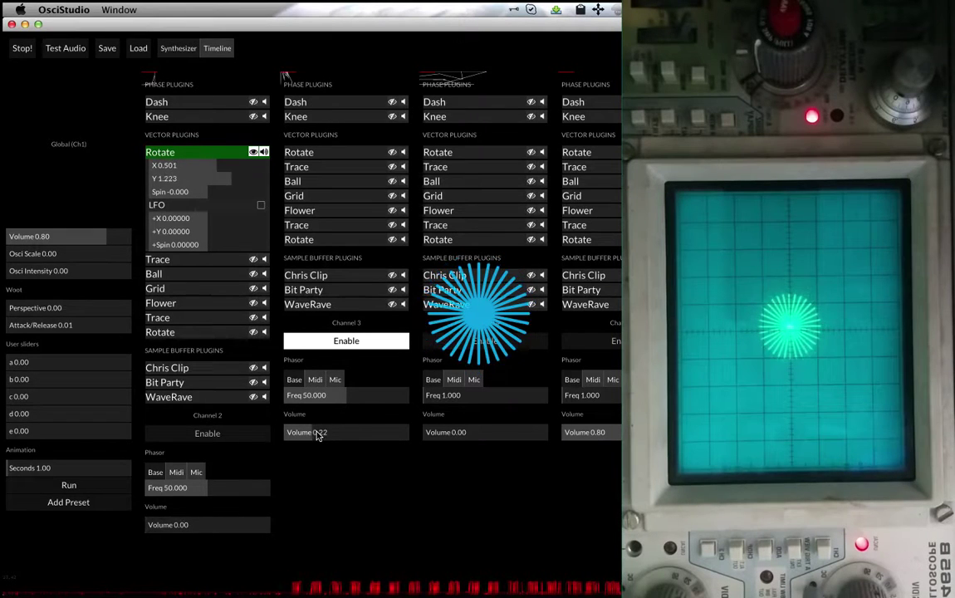
{"action": "left_click", "coordinate": [215, 49]}
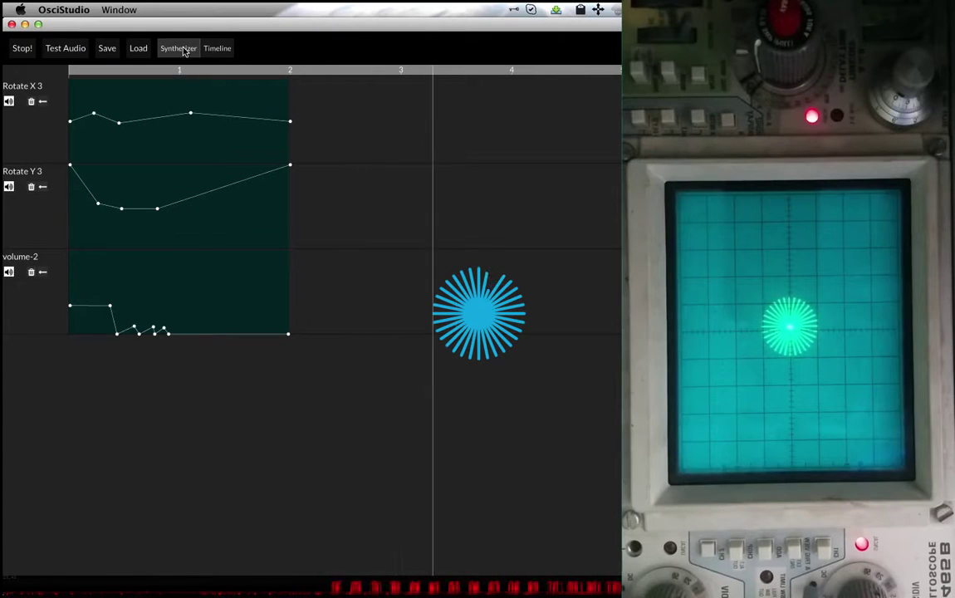
- Hold the volume-3 track at zero except for a single spike near beat 1
{"action": "left_click", "coordinate": [179, 48]}
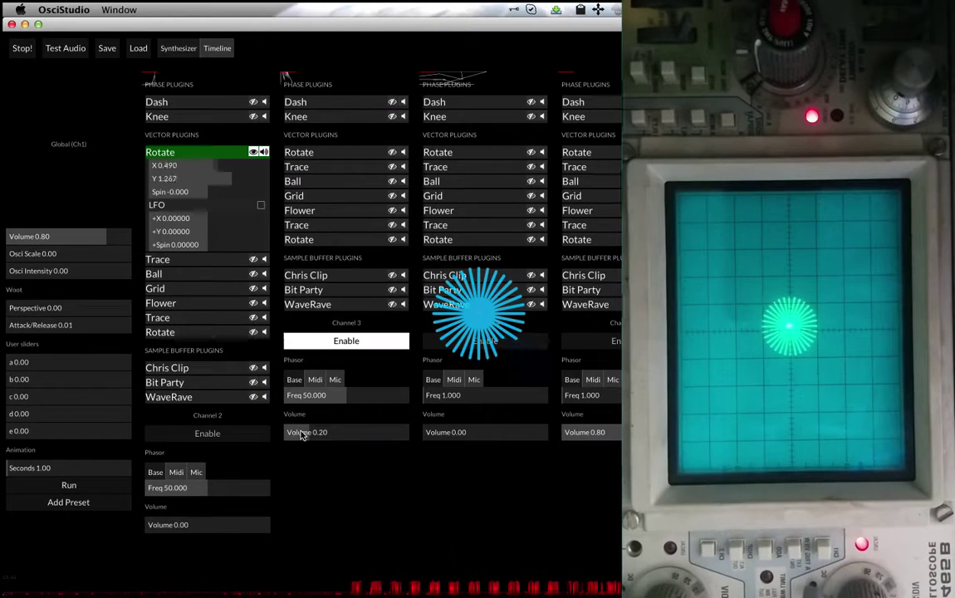
{"action": "left_click", "coordinate": [217, 49]}
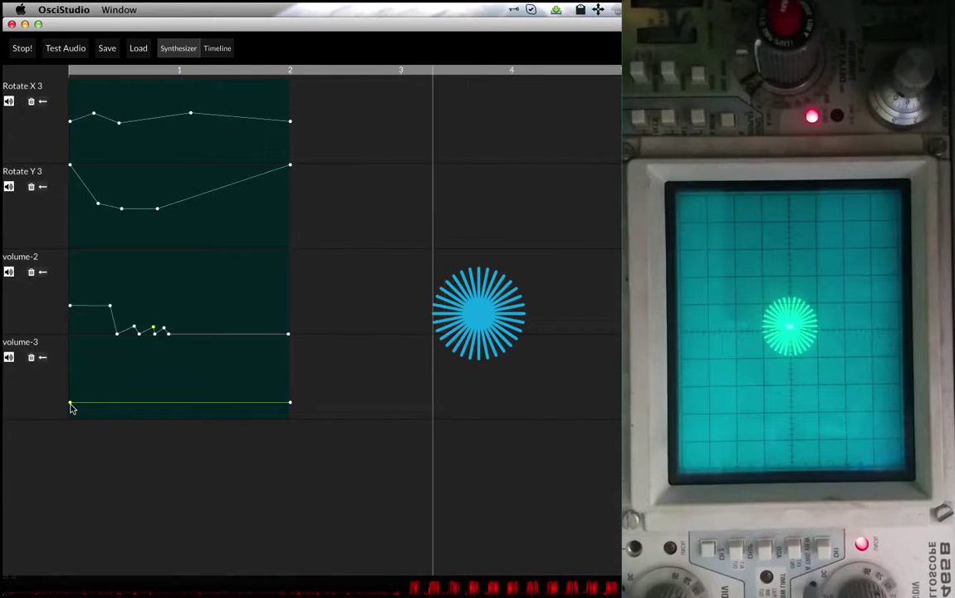
{"action": "left_click_drag", "start_coordinate": [70, 404], "coordinate": [68, 421]}
{"action": "left_click_drag", "start_coordinate": [170, 411], "coordinate": [183, 428]}
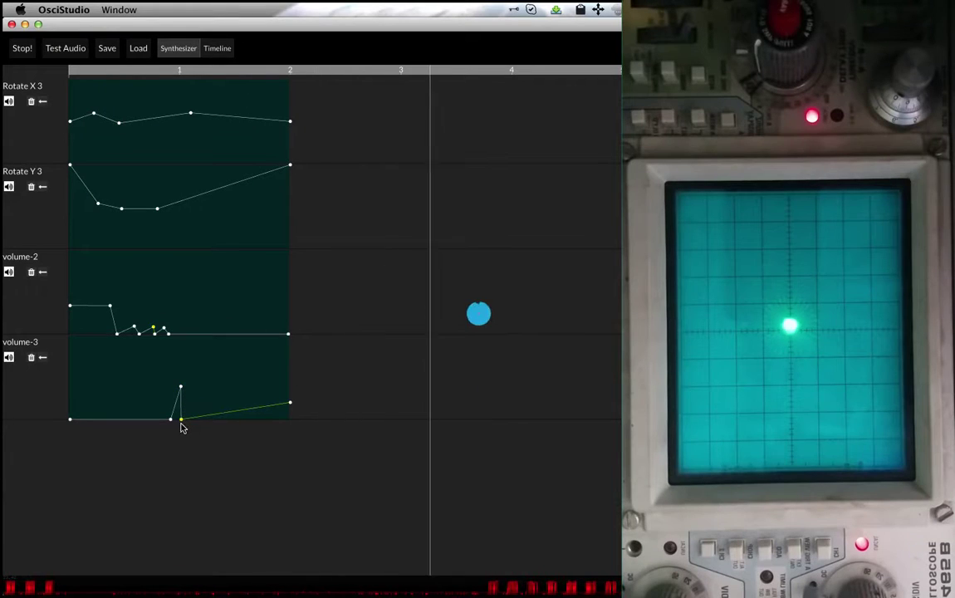
{"action": "left_click", "coordinate": [286, 406]}
{"action": "left_click_drag", "start_coordinate": [286, 409], "coordinate": [293, 429]}
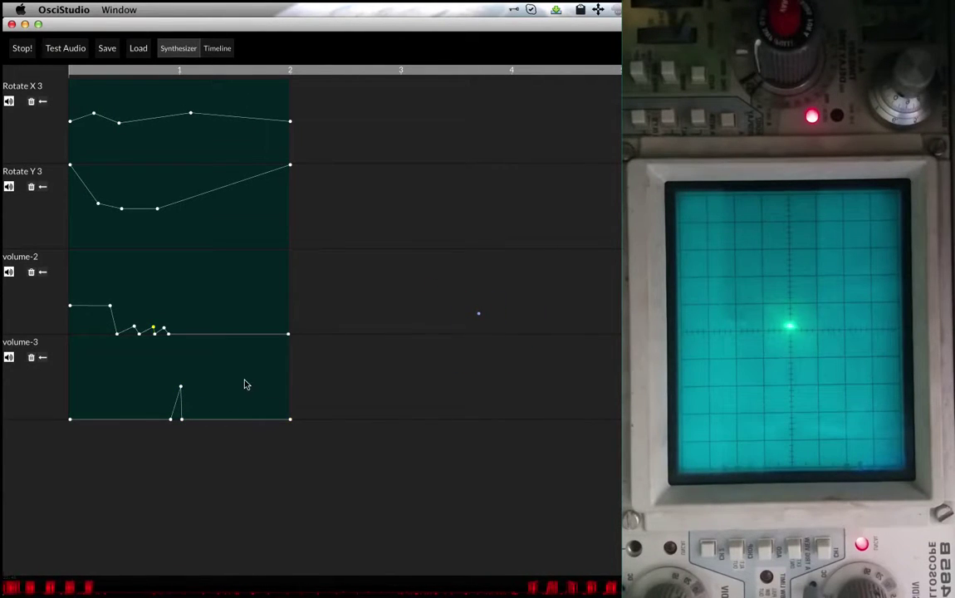
{"action": "left_click", "coordinate": [181, 388]}
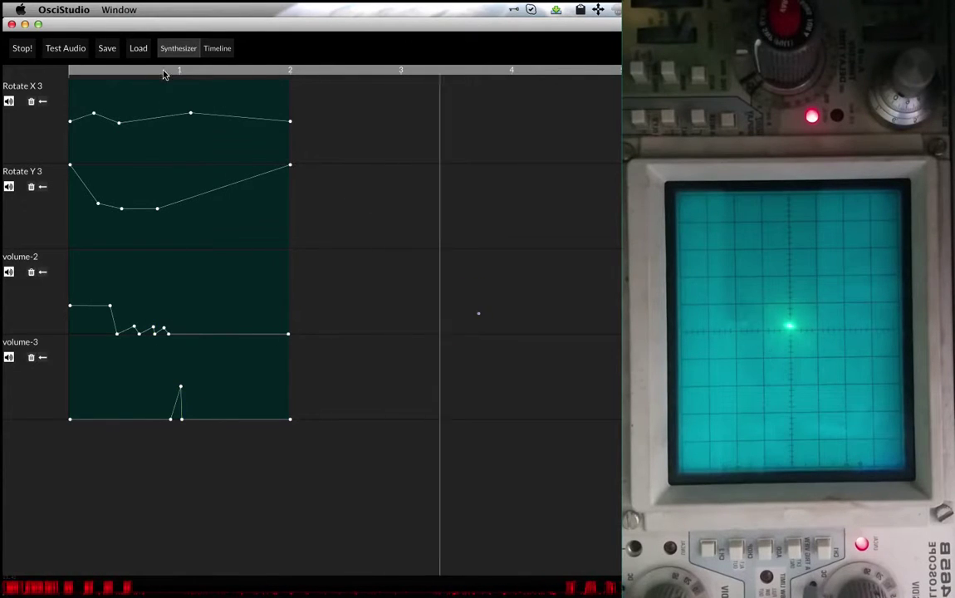
- Re-enable Channel 2 so the cube reappears, then check the timeline
{"action": "left_click", "coordinate": [184, 50]}
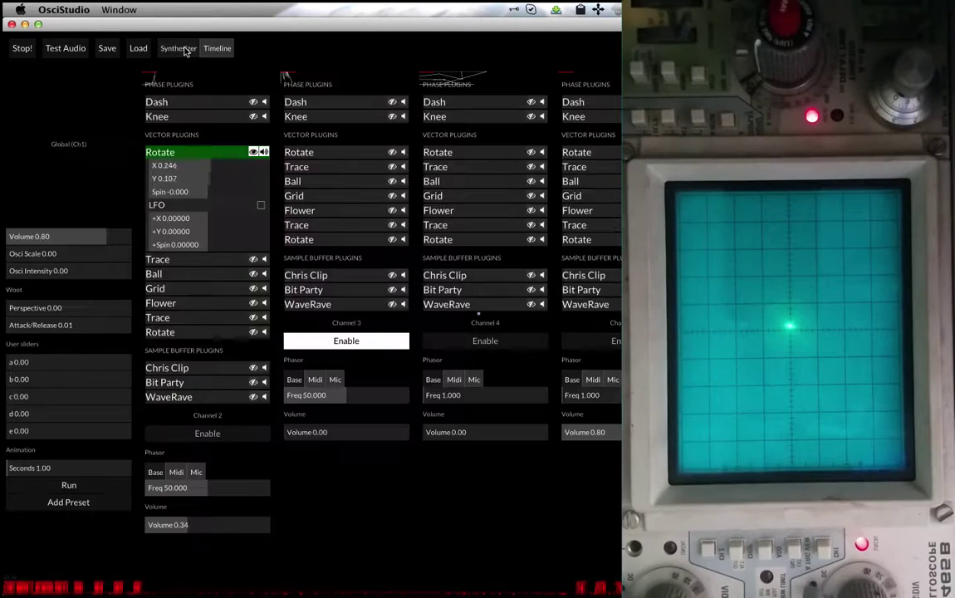
{"action": "left_click", "coordinate": [213, 439]}
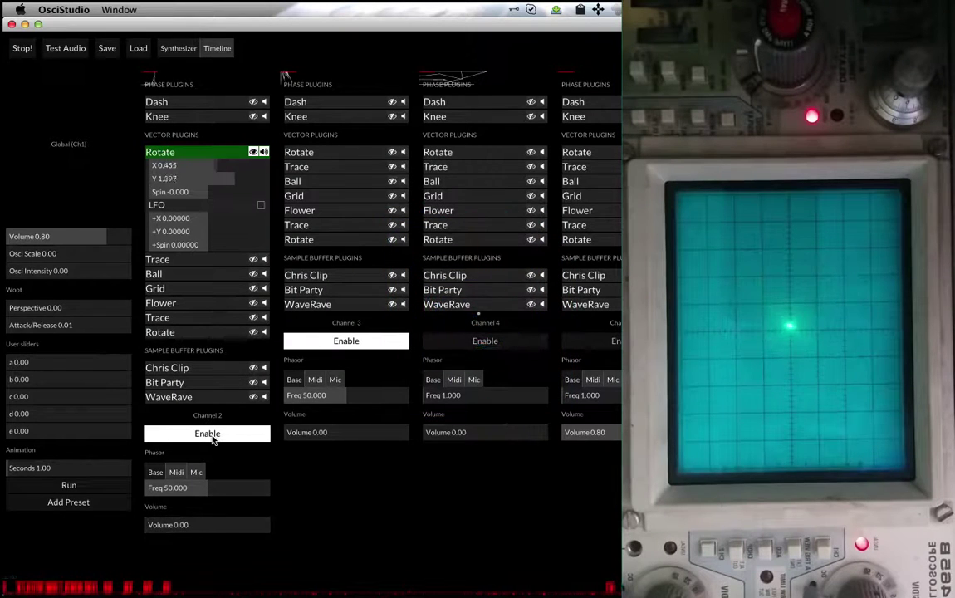
{"action": "left_click", "coordinate": [217, 48]}
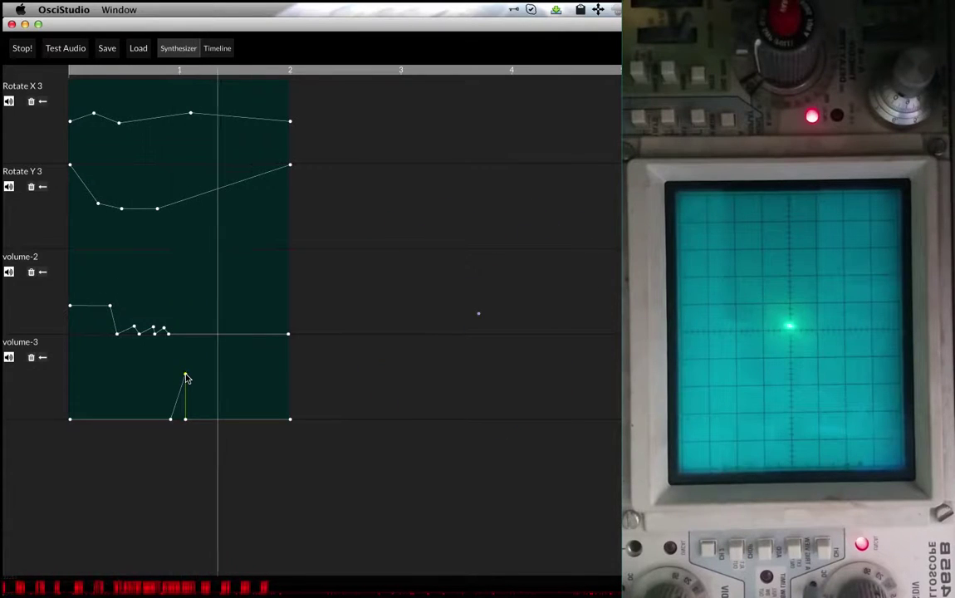
{"action": "left_click", "coordinate": [181, 49]}
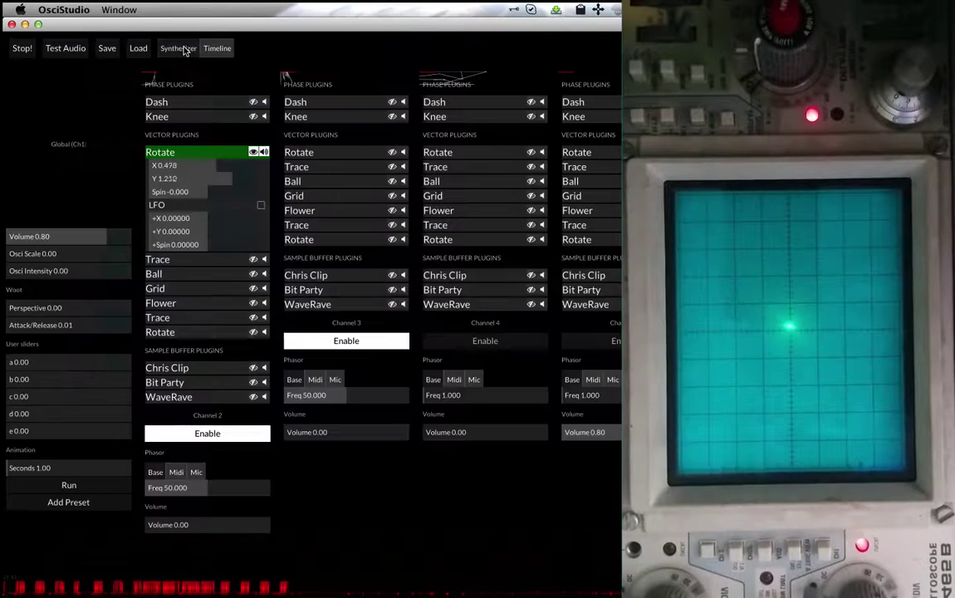
- Expand and enable Channel 3's Rotate plugin, leaving X, Y and Spin at 0
{"action": "left_click", "coordinate": [394, 240]}
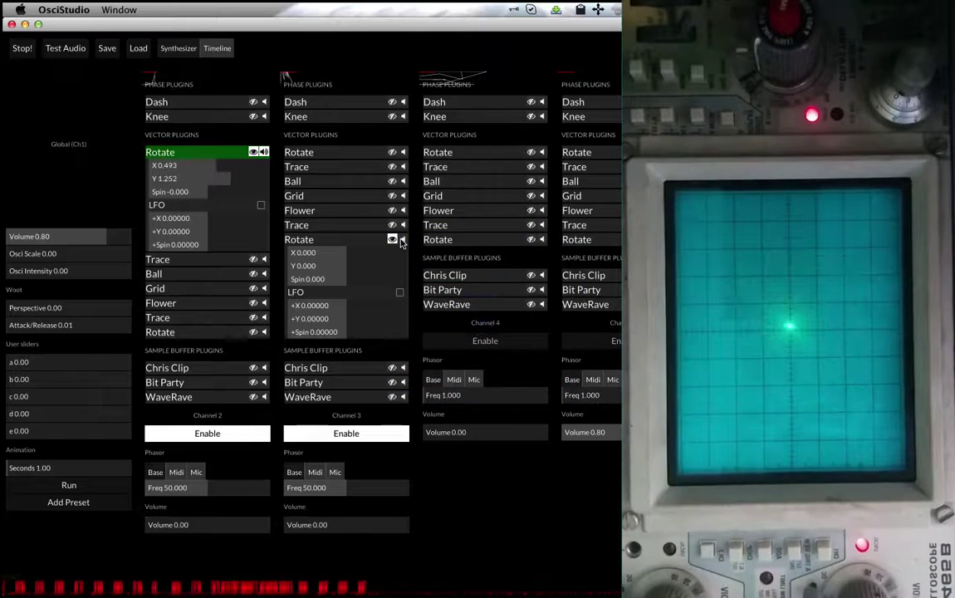
{"action": "left_click", "coordinate": [402, 240]}
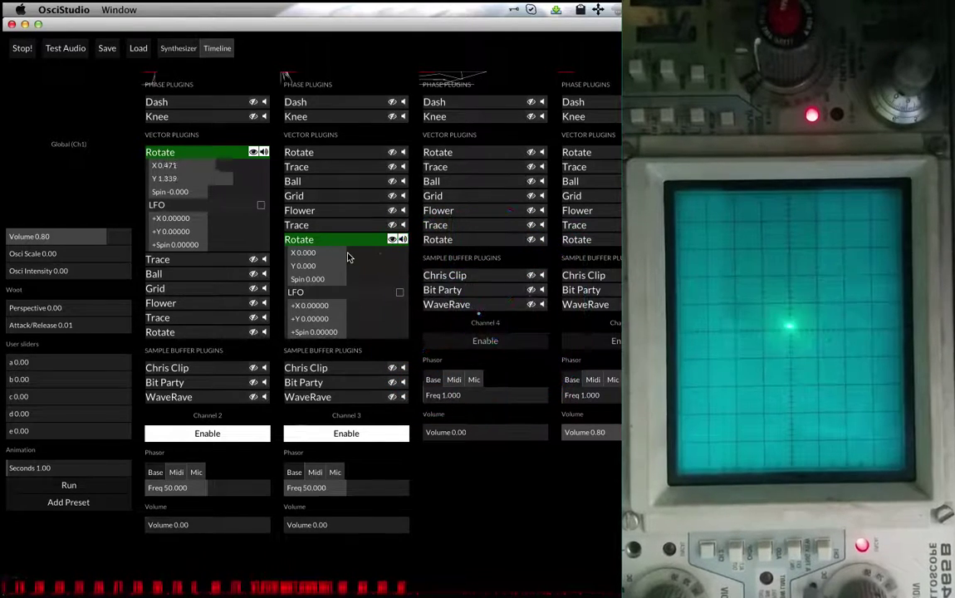
- On the Timeline, extend the Rotate X 6 track past beat 2 and add a gently rising segment
{"action": "left_click", "coordinate": [217, 50]}
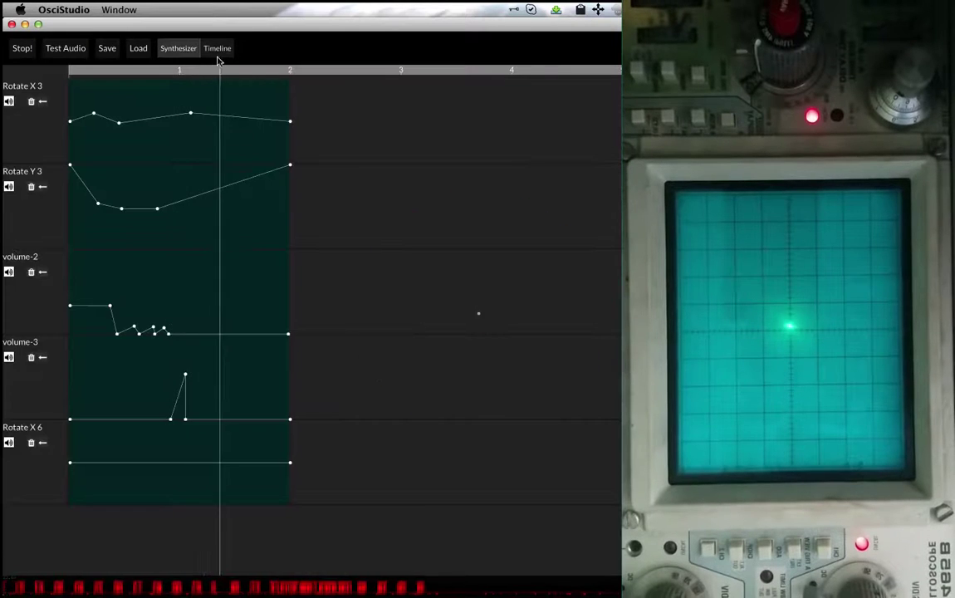
{"action": "left_click", "coordinate": [42, 443]}
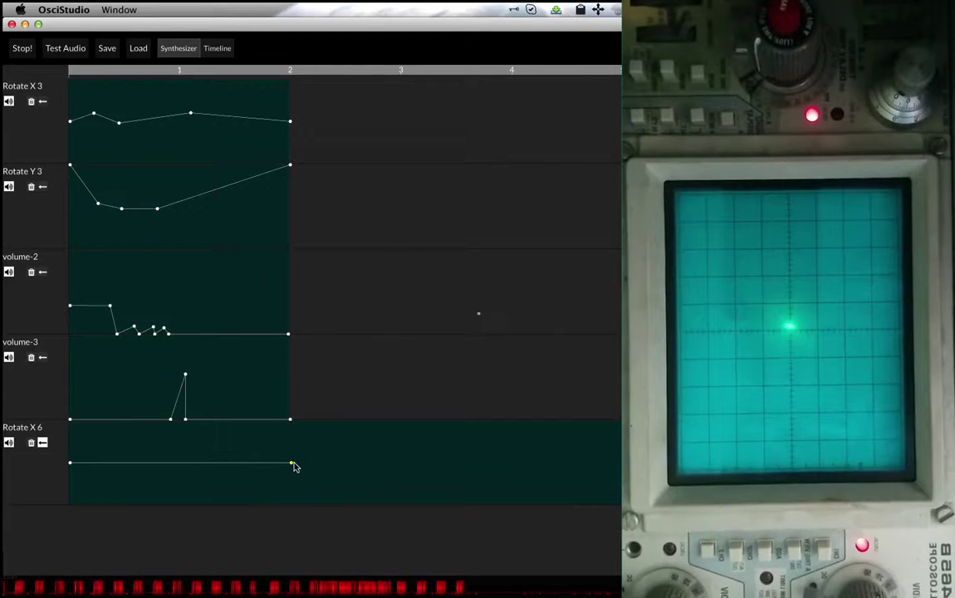
{"action": "left_click_drag", "start_coordinate": [586, 491], "coordinate": [648, 441]}
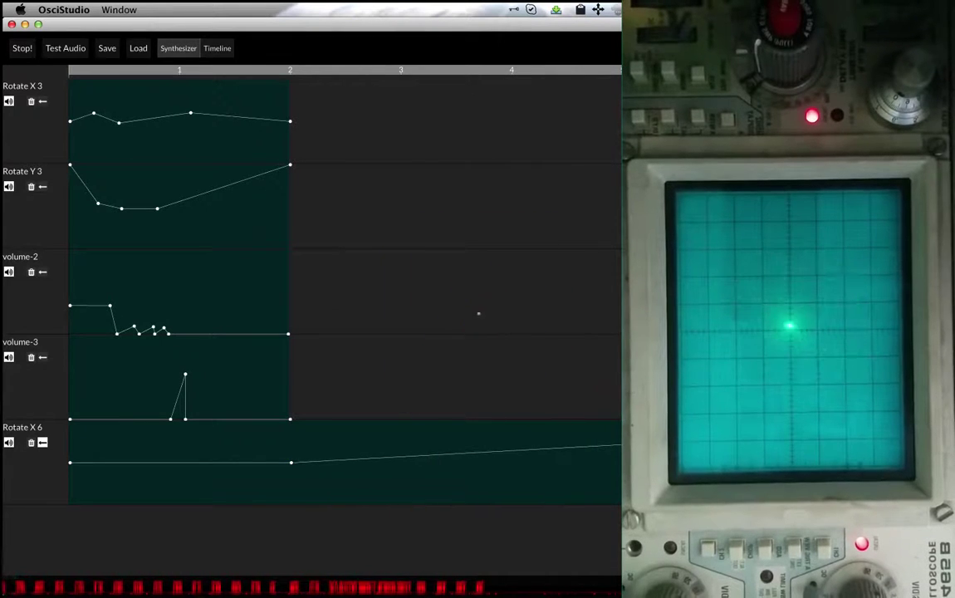